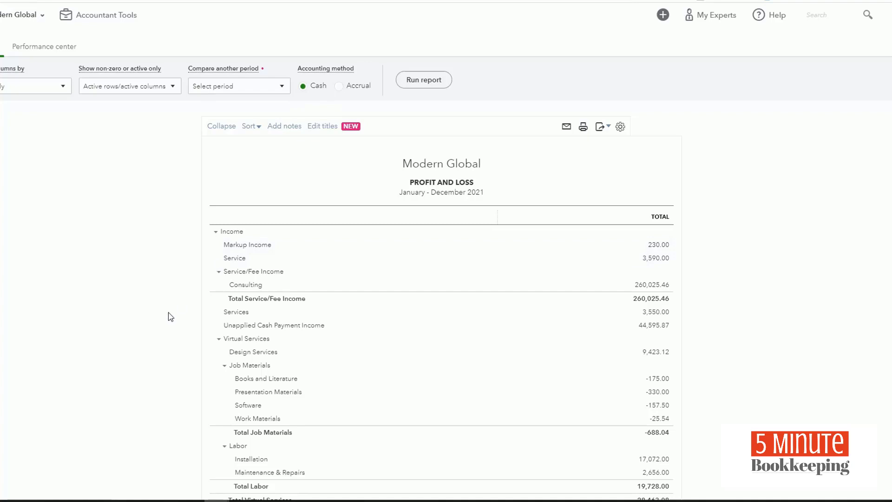
Step: Open the transaction report behind the Unapplied Cash Payment Income total in the Profit and Loss and review its entries
scroll(168, 315, down, 1)
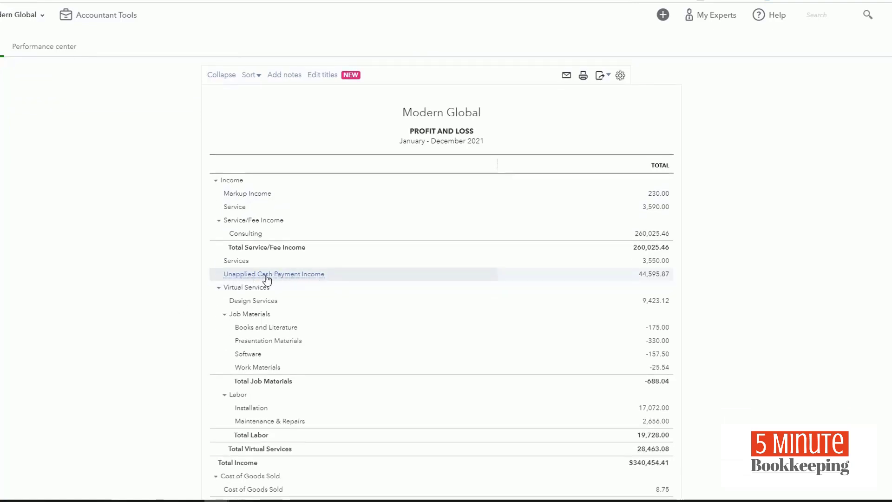
click(651, 275)
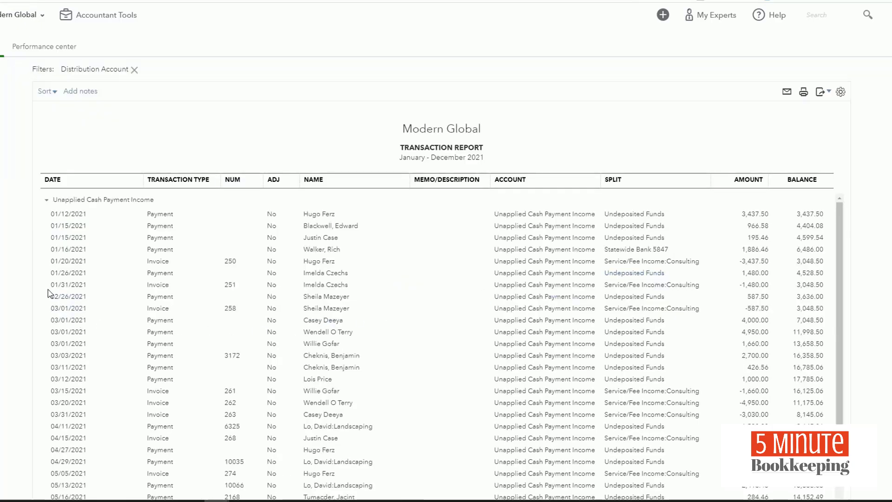
scroll(31, 307, down, 15)
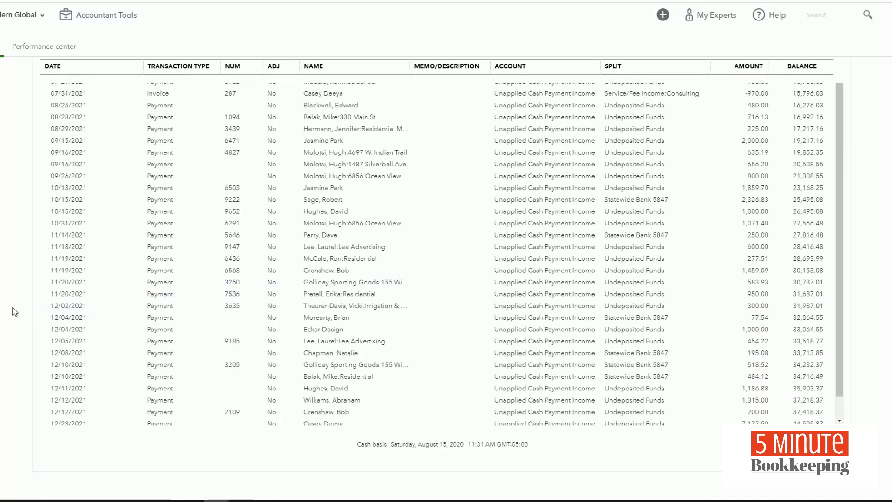
Step: Group the Unapplied Cash Payment Income transaction report by Name and rerun it
scroll(10, 311, up, 10)
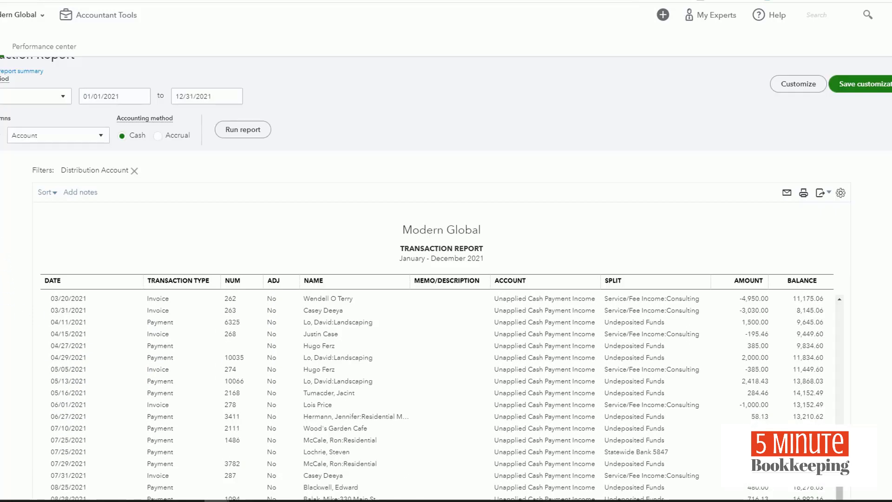
click(59, 138)
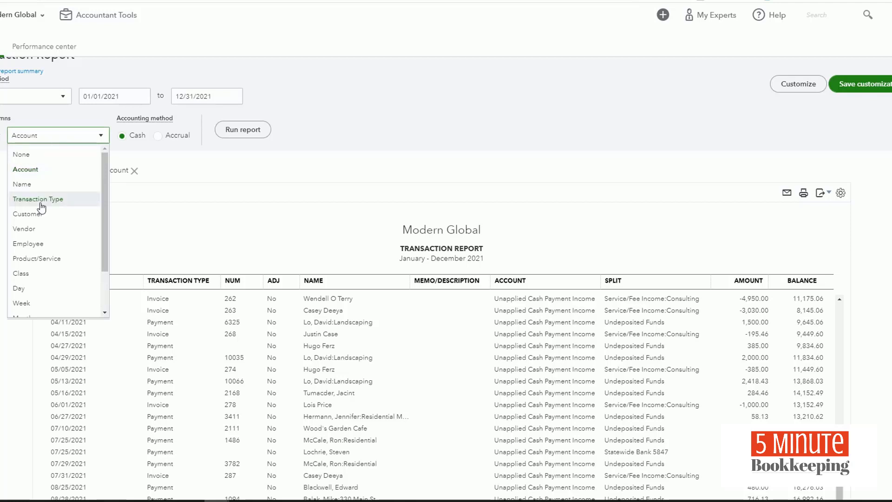
scroll(40, 205, down, 1)
scroll(39, 200, up, 1)
click(28, 187)
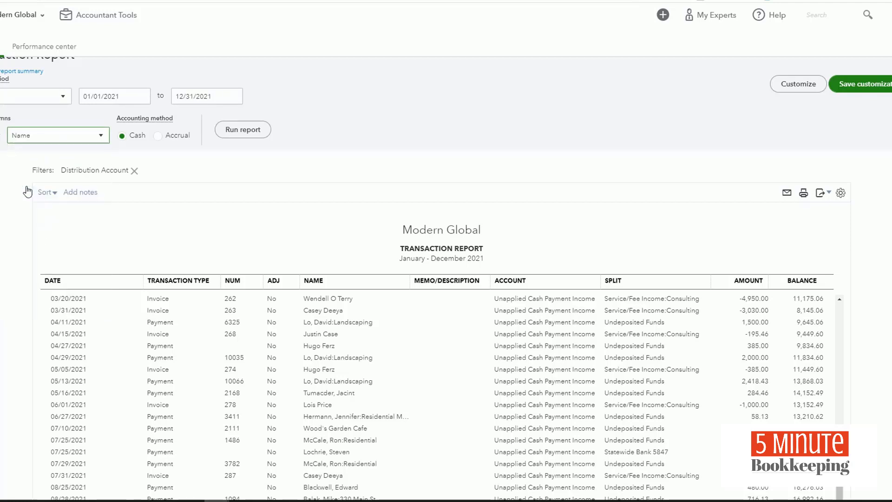
click(251, 135)
Step: Review the unapplied payments for each customer and open the invoice dated 05/05/2021 that offsets the 385.00 payment
scroll(123, 193, down, 2)
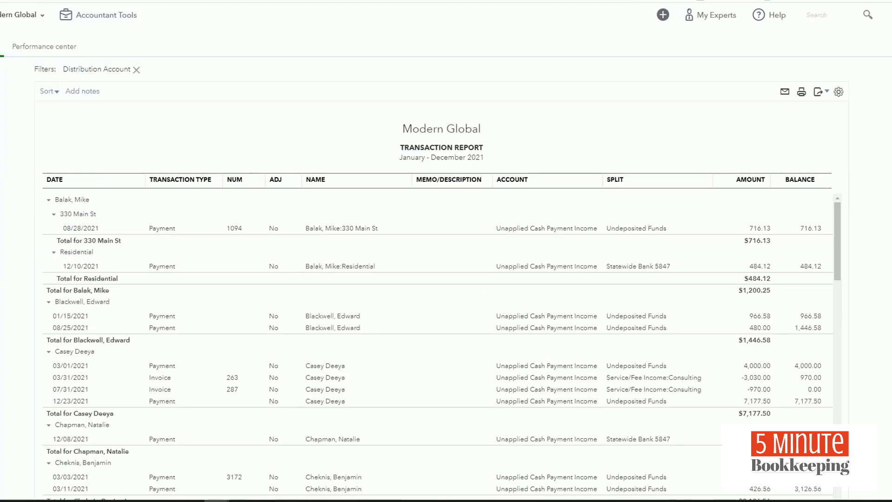
scroll(2, 306, down, 1)
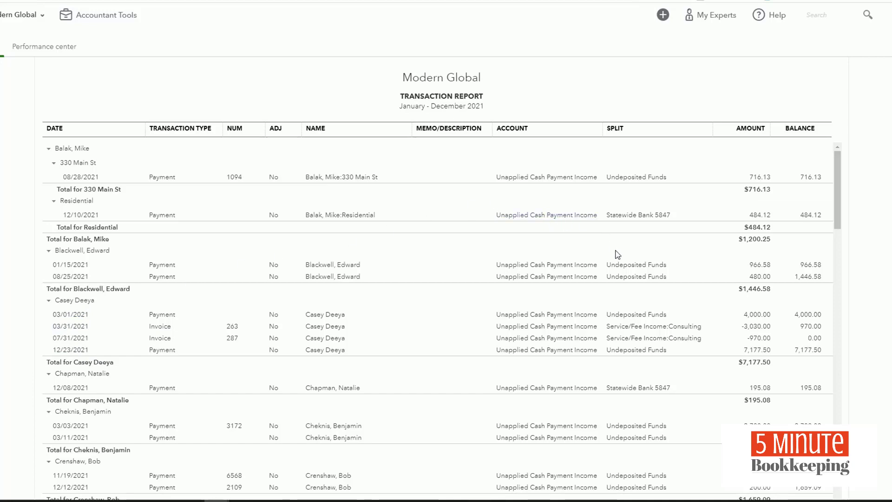
scroll(2, 311, down, 4)
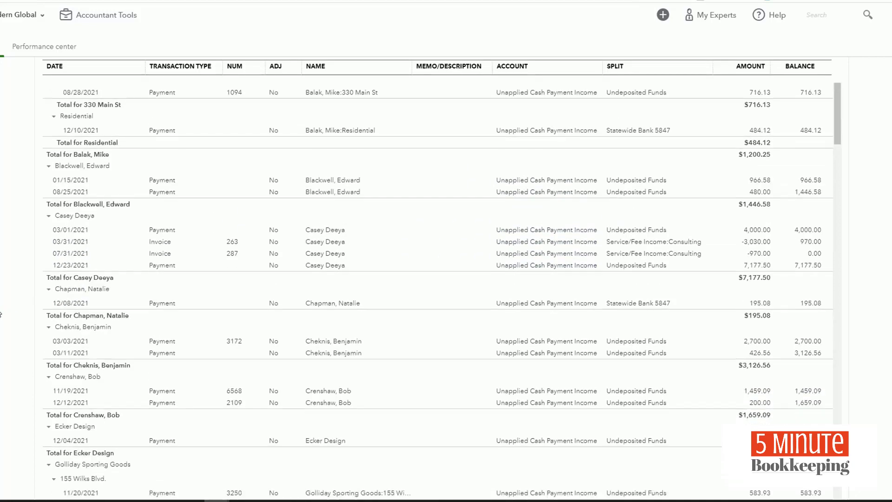
scroll(140, 295, down, 1)
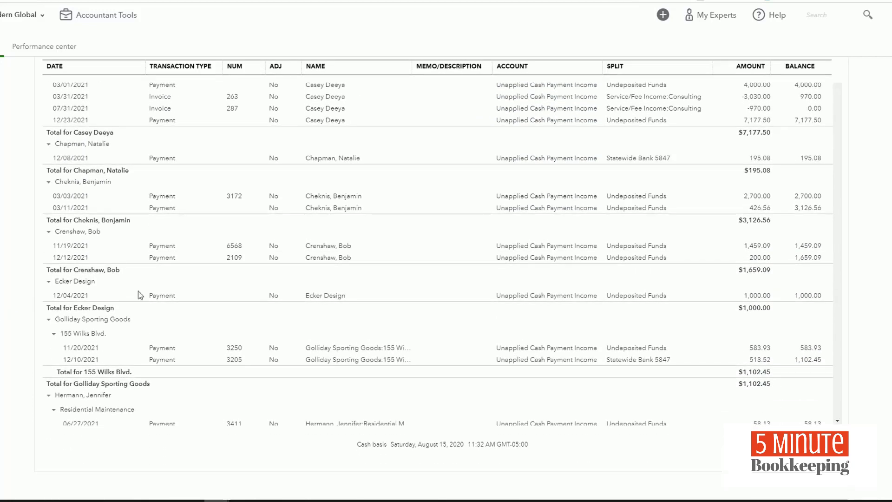
scroll(160, 291, down, 2)
scroll(161, 292, down, 2)
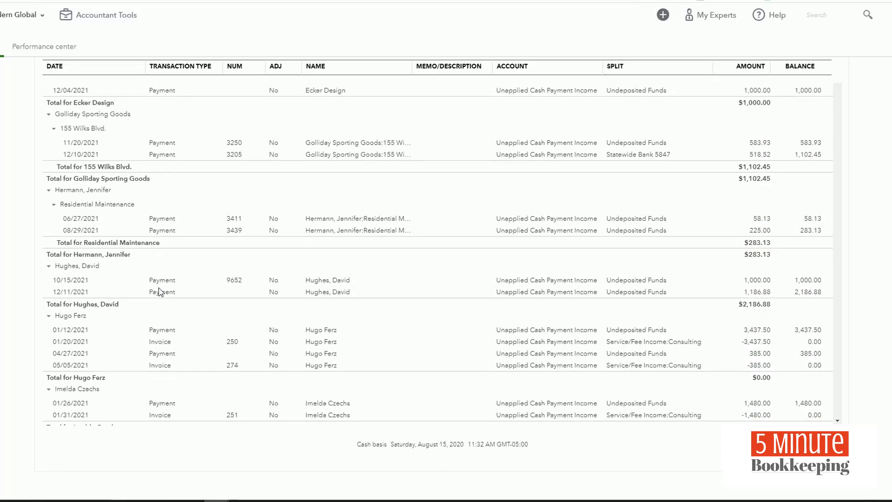
scroll(159, 291, down, 1)
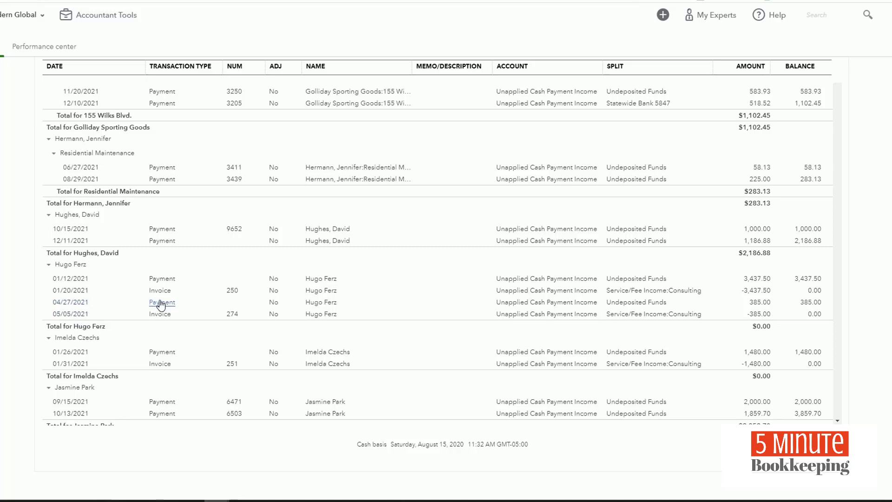
click(85, 318)
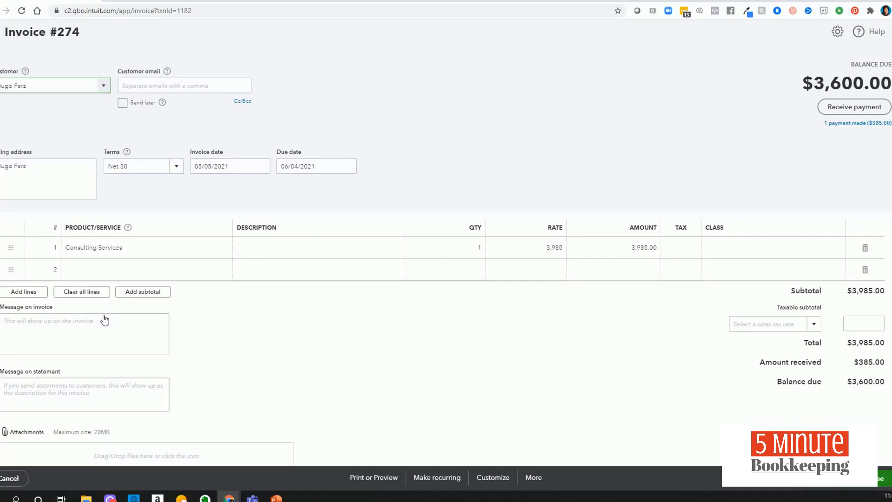
Step: Change the invoice date to 04/27/2021, then save the invoice and accept modifying the linked transaction
click(262, 166)
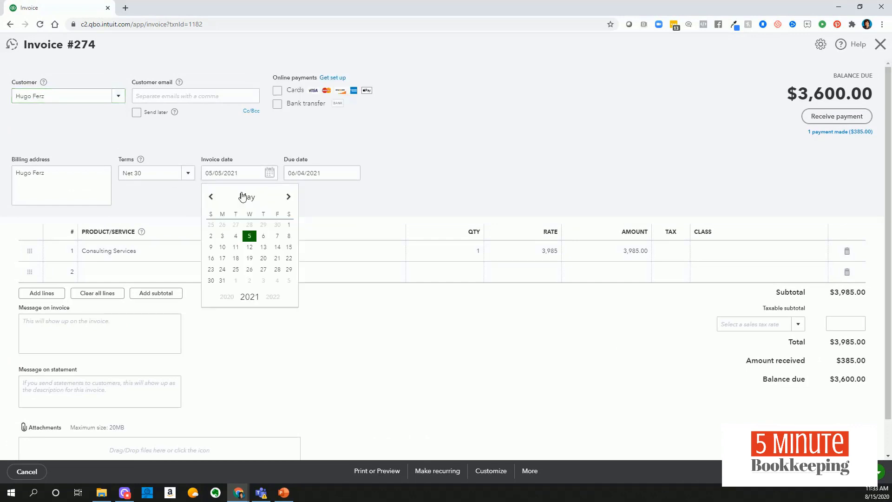
click(212, 197)
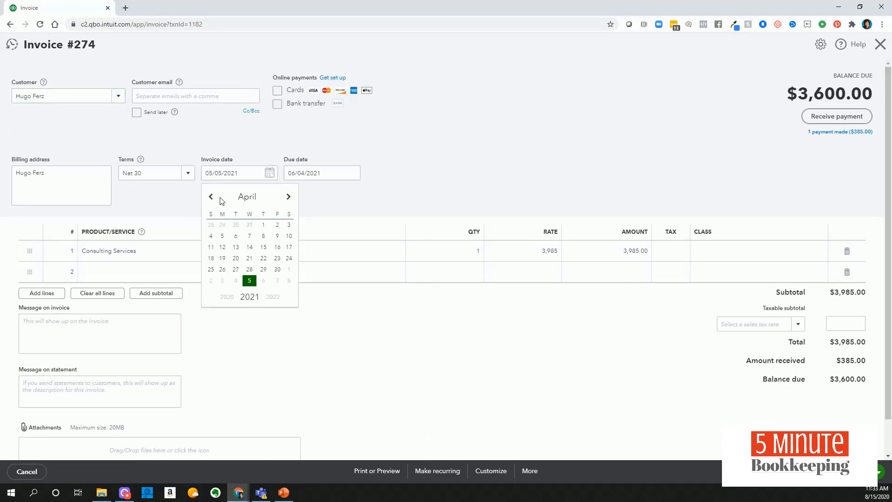
click(237, 270)
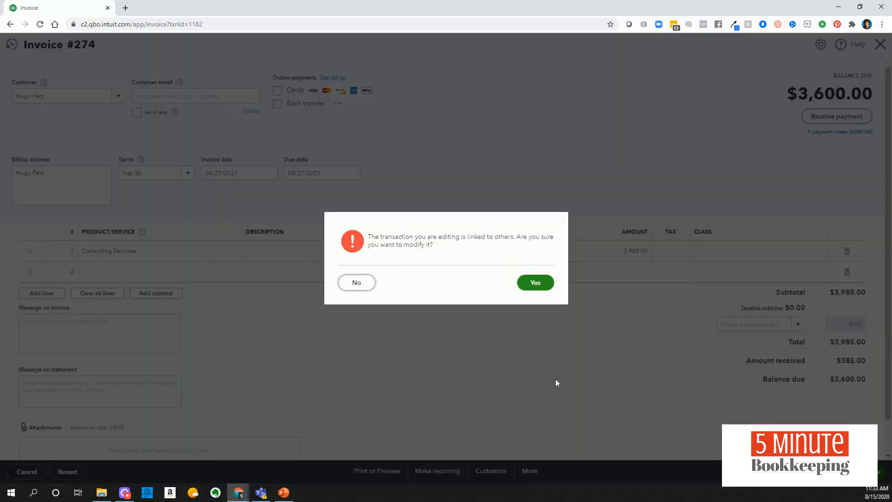
click(533, 284)
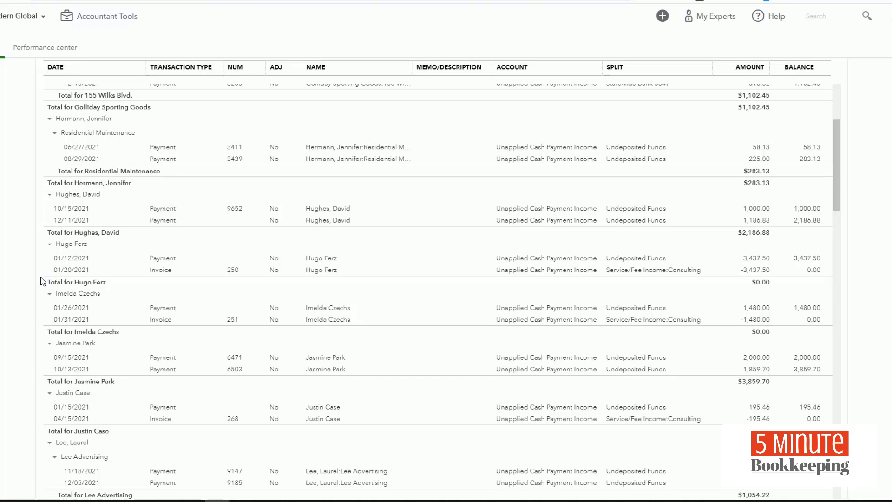
Step: Find the Lee Advertising payments in the report and date that customer's new invoice 12/05/2021
scroll(529, 306, down, 5)
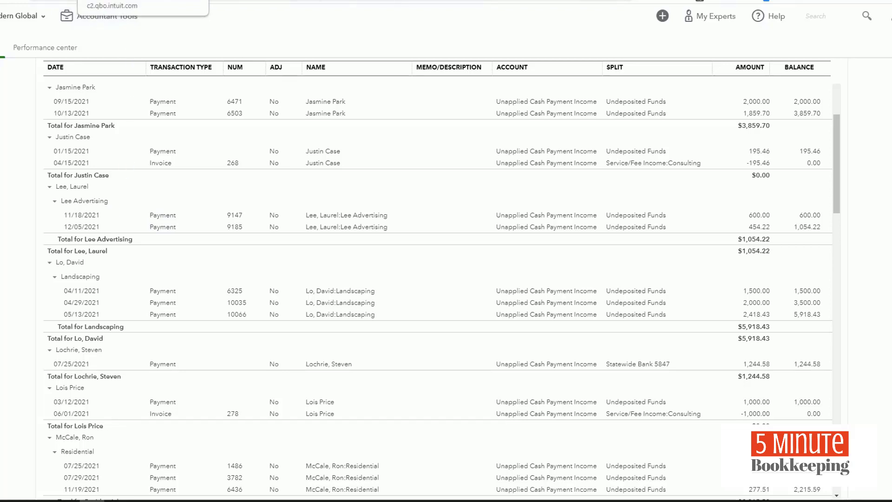
click(111, 1)
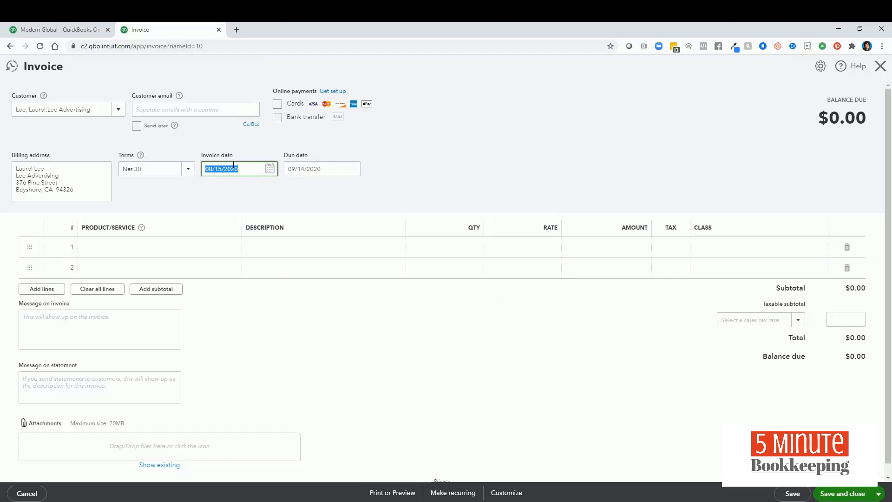
text(12/)
click(213, 188)
Step: Add the first Consulting Services sub-item to the Lee Advertising invoice with an amount of 454.22, then save and close it
click(160, 247)
text(con)
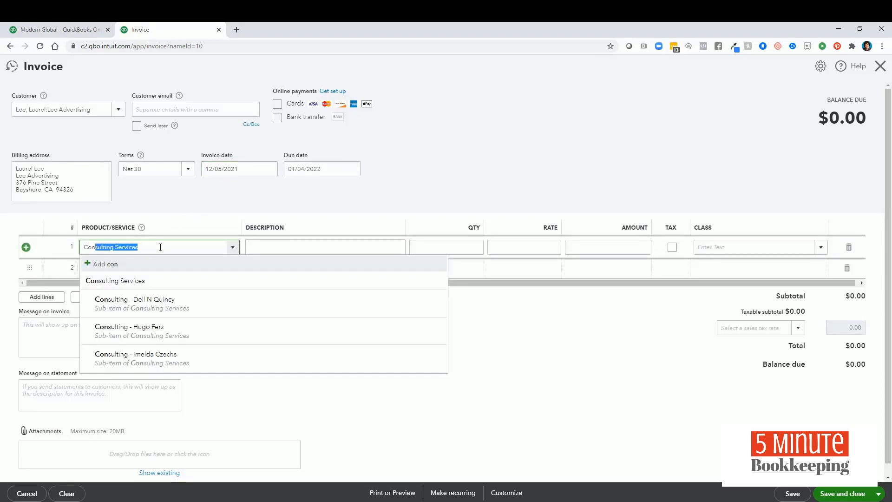
click(165, 302)
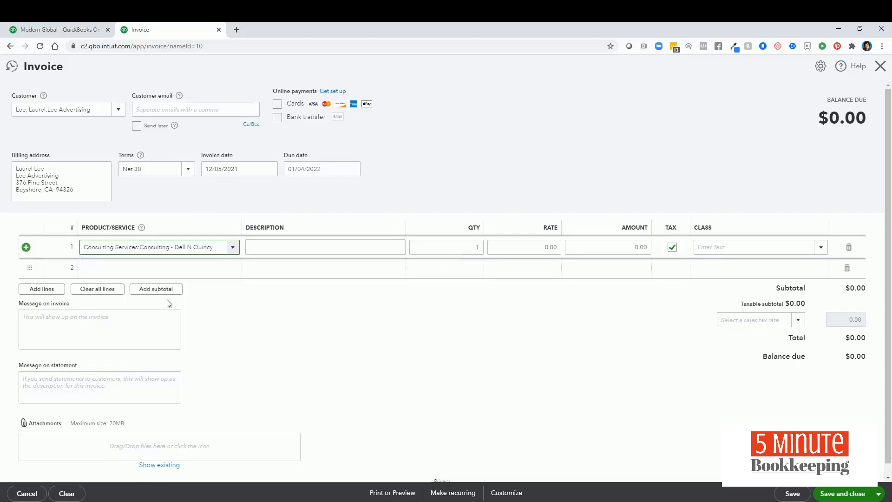
click(609, 245)
text(4)
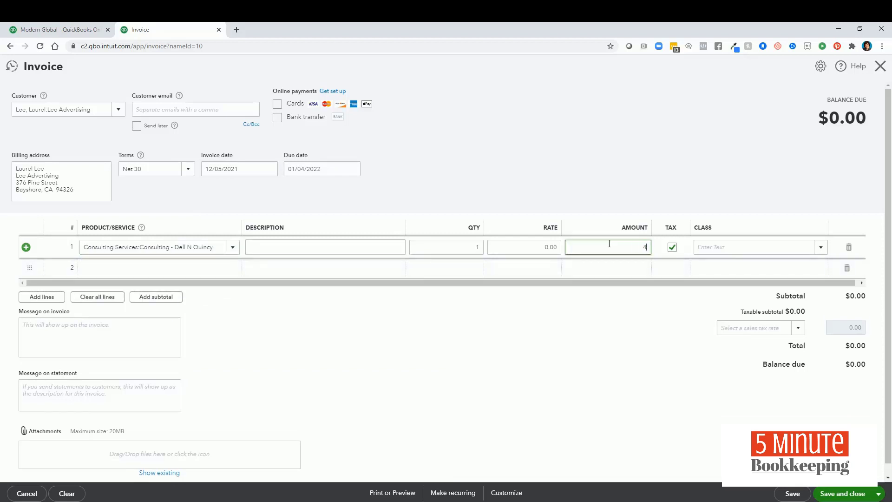
text(54.22)
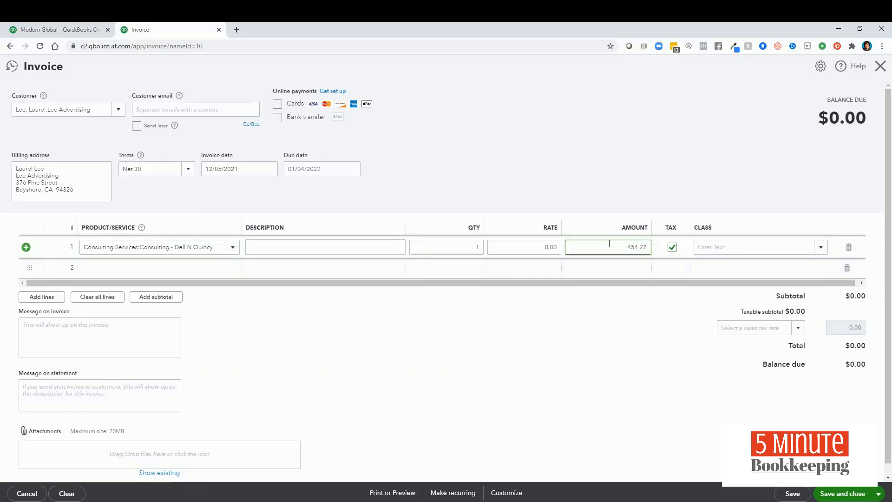
click(838, 493)
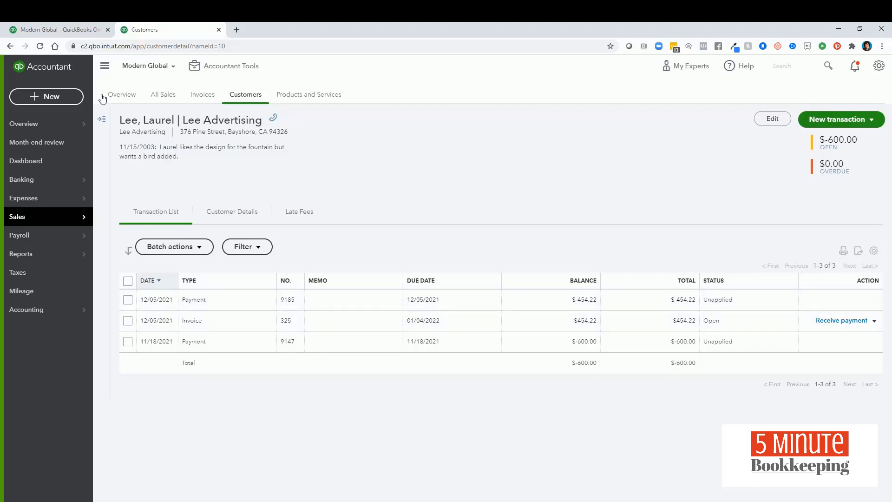
Step: Apply Lee Advertising's unapplied 12/05/2021 payment to the open invoice of the same date, save it and accept modifying the reconciled transaction
click(64, 30)
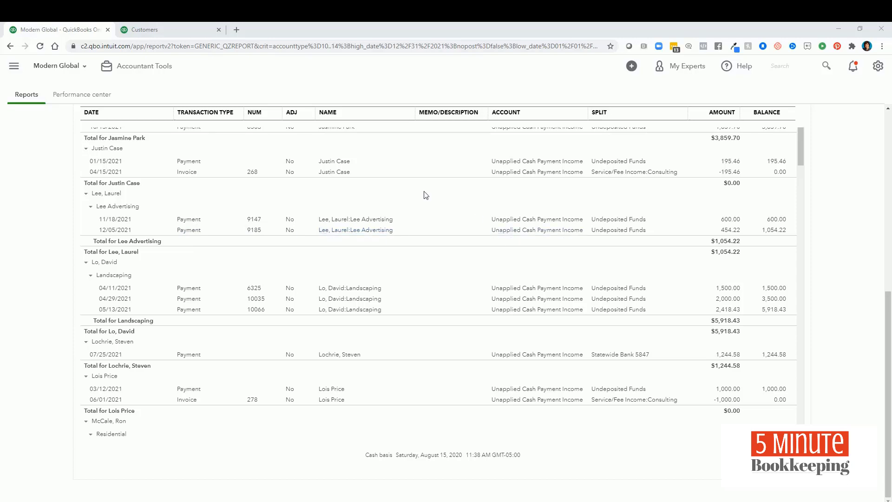
click(176, 31)
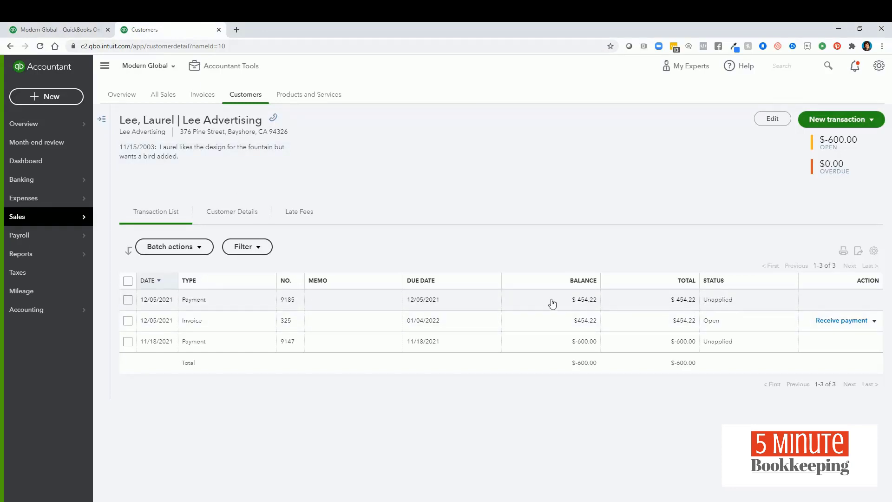
click(196, 302)
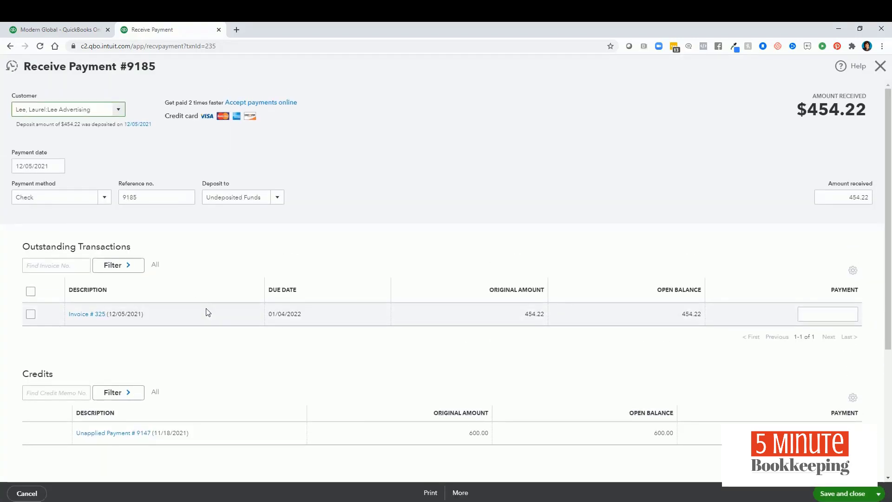
click(31, 315)
click(838, 495)
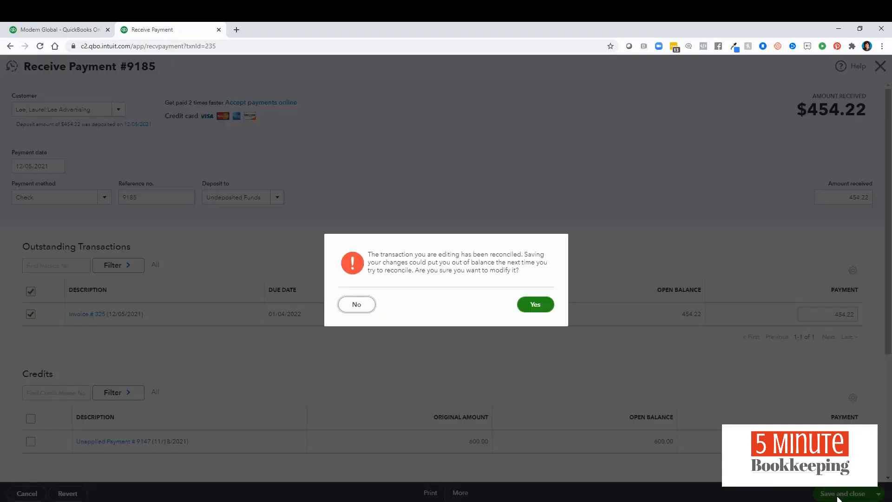
click(535, 304)
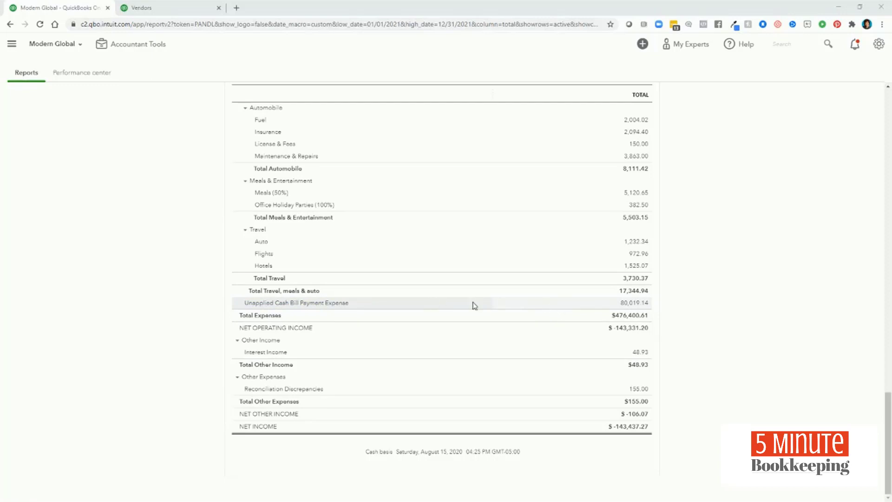
Step: Open the transactions behind Unapplied Cash Bill Payment Expense in the Profit and Loss and group the report by Name
click(625, 304)
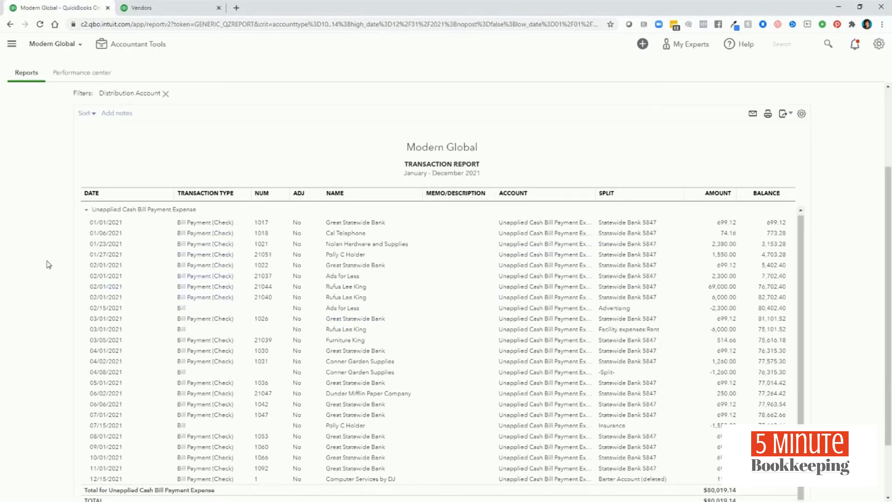
scroll(48, 265, up, 3)
click(58, 180)
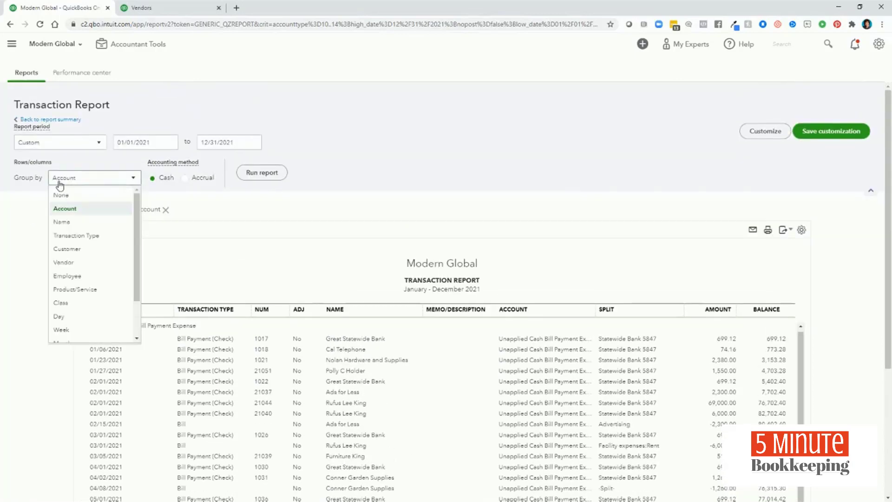
click(63, 223)
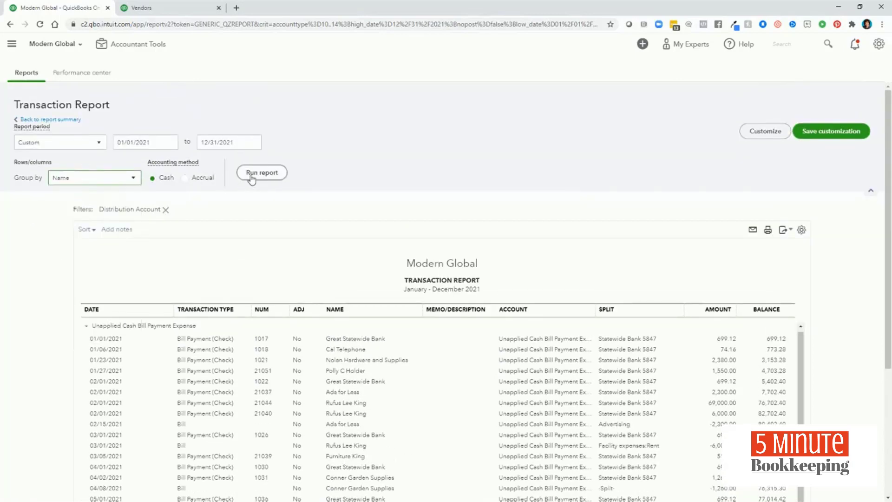
click(252, 179)
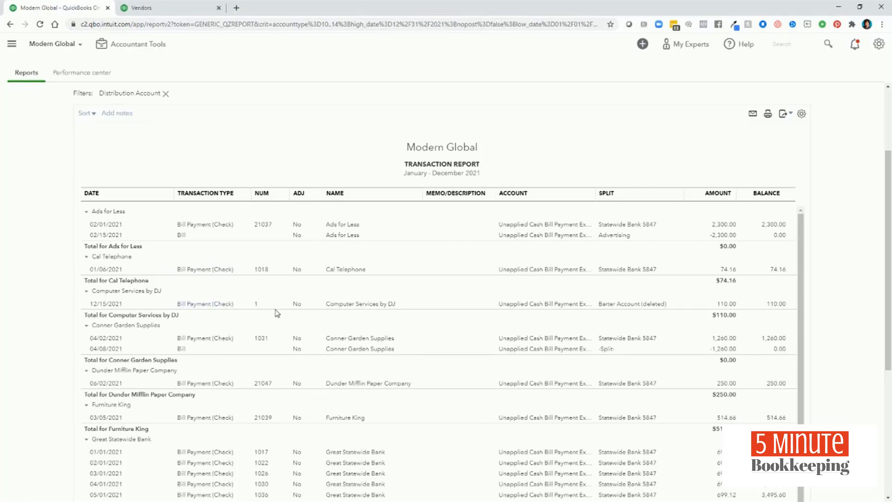
Step: Review the unapplied bill payments by vendor and switch to the transaction list of Computer Services by DJ
scroll(105, 253, down, 1)
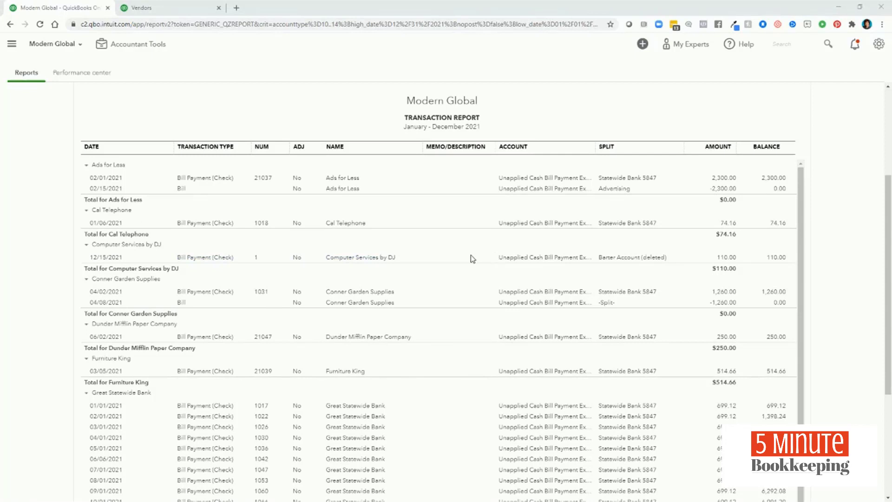
click(144, 8)
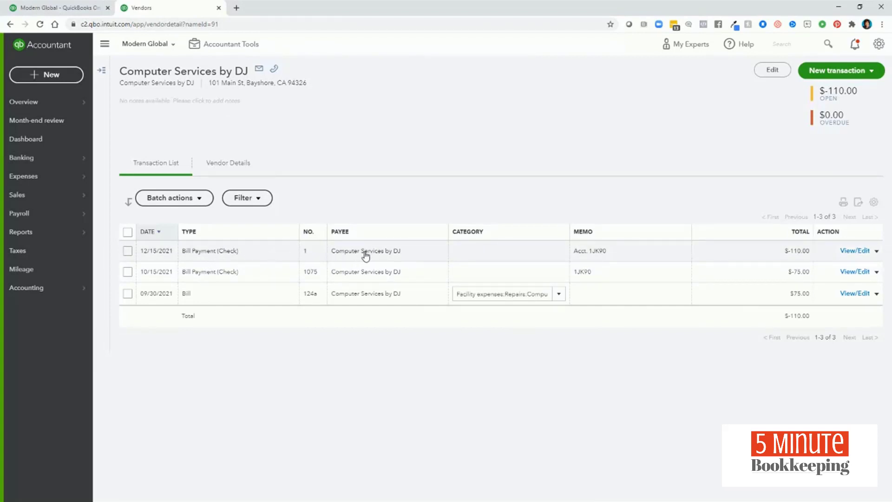
Step: Create a bill for Computer Services by DJ with 110.00 under Computer Repairs, then save and close it
click(828, 74)
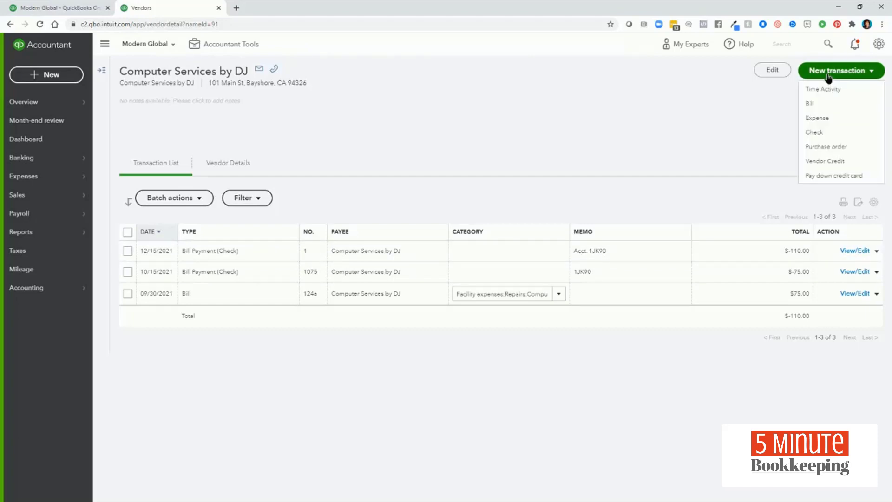
click(810, 104)
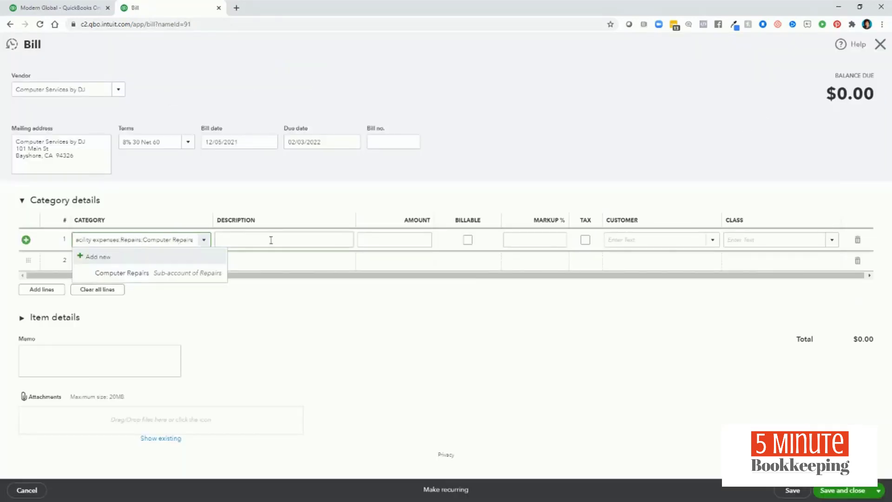
click(410, 238)
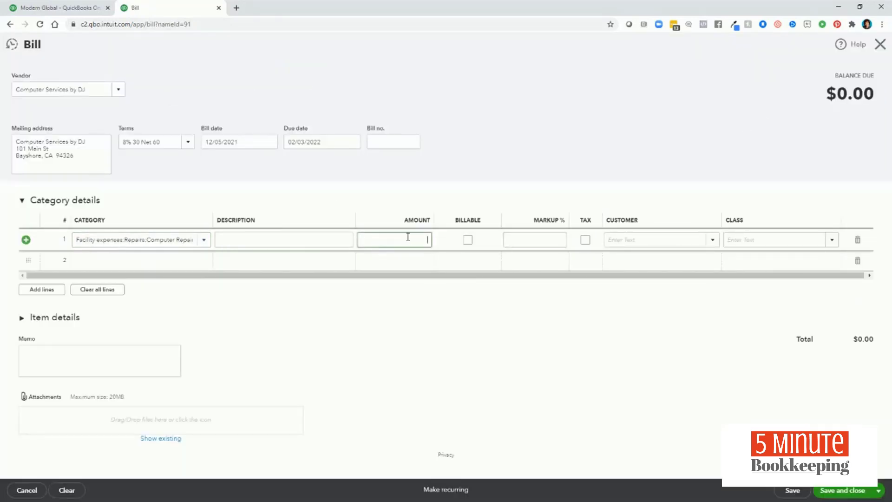
key(ctrl+1)
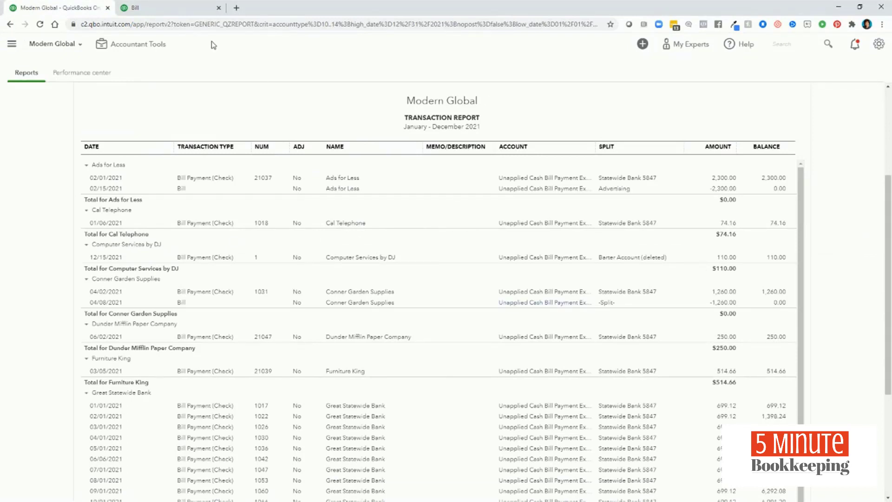
click(176, 9)
text(110.00)
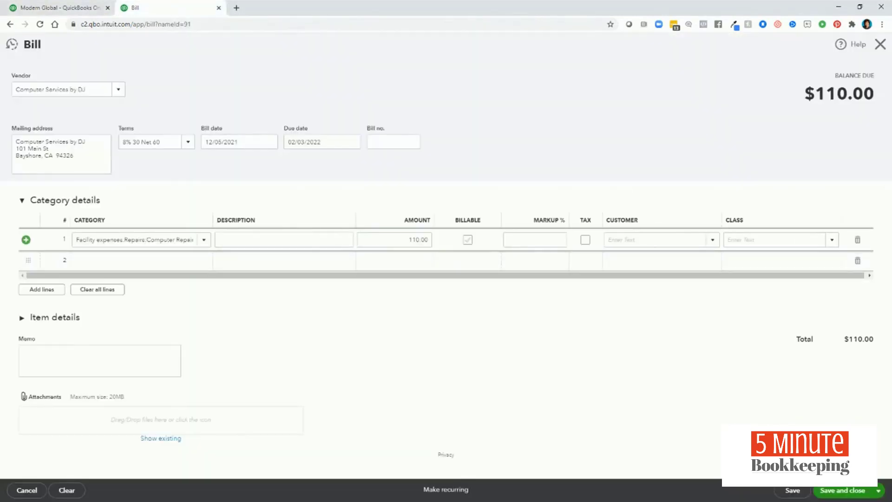
click(852, 493)
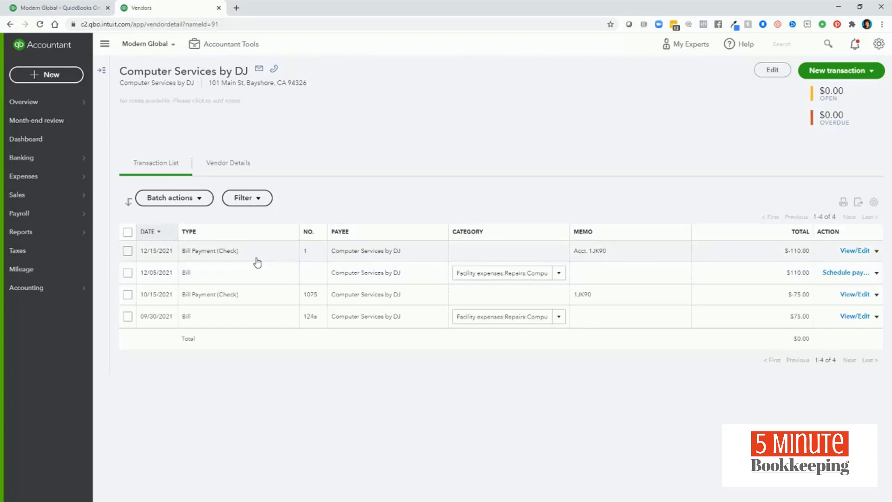
Step: Apply Computer Services by DJ's 12/15/2021 bill payment to the open 110.00 bill and try to save it
click(235, 253)
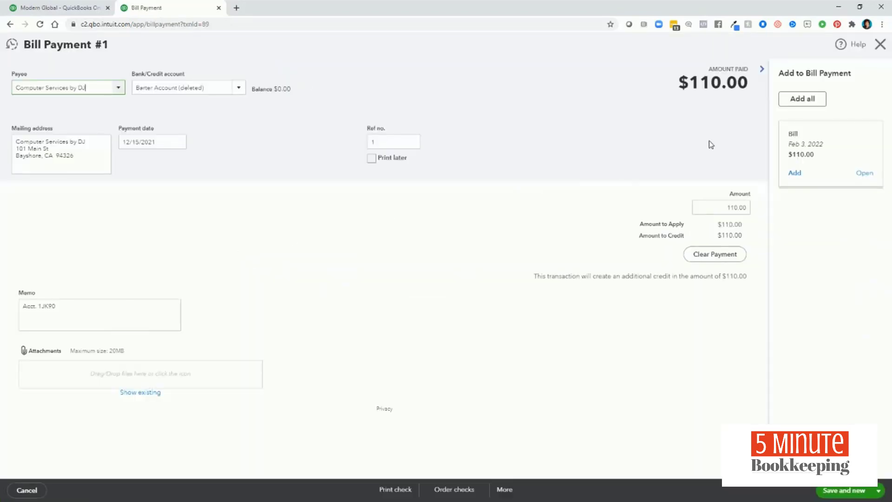
click(795, 174)
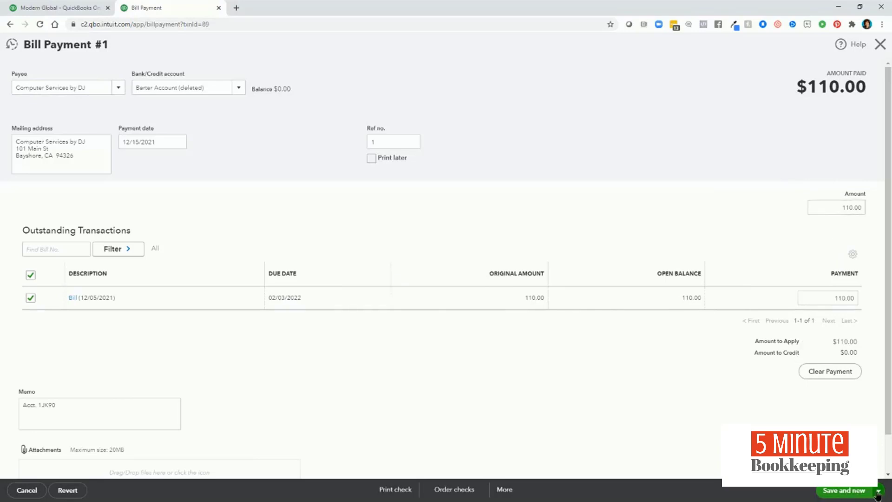
click(844, 490)
Step: Change the bill payment's bank account to Statewide Bank 5847, then save and close it
click(238, 89)
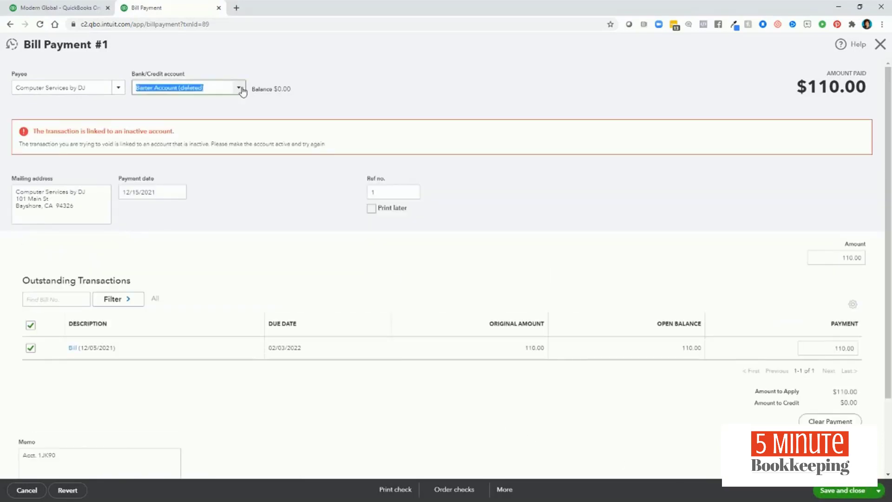
scroll(290, 110, up, 1)
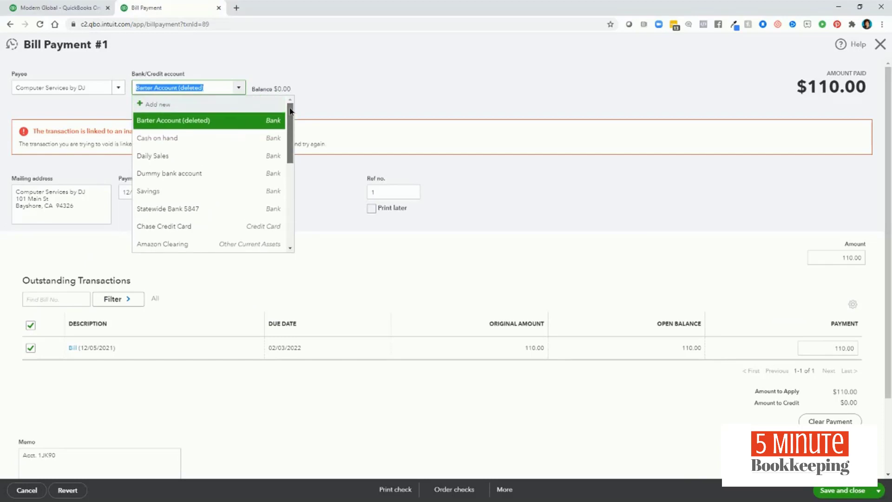
scroll(290, 111, down, 2)
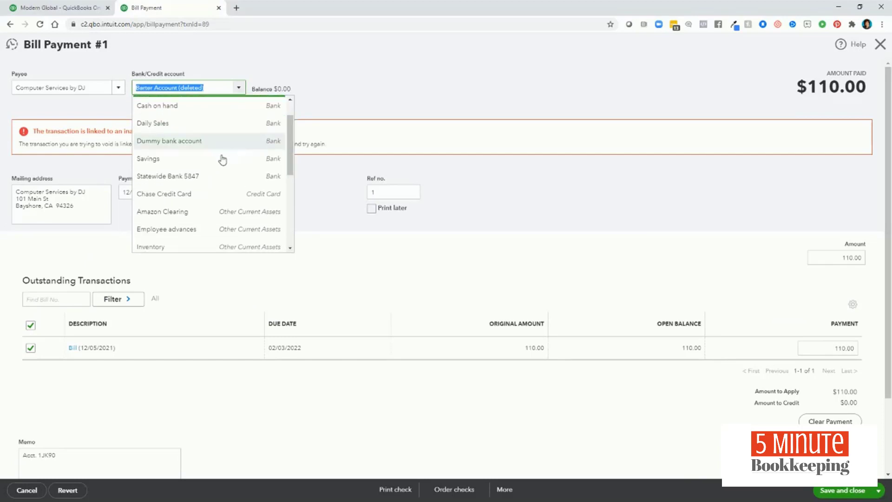
click(184, 176)
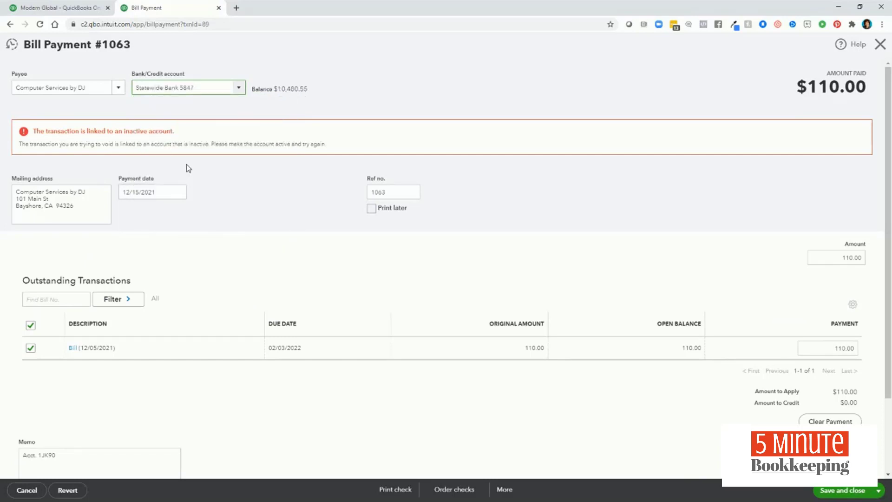
click(842, 490)
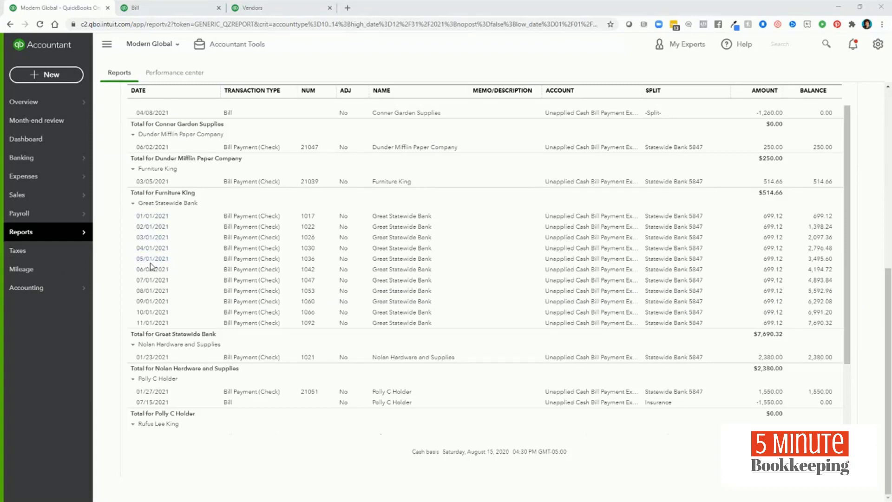
Step: Open Great Statewide Bank's 04/01/2021 bill payment from the transaction report
click(139, 248)
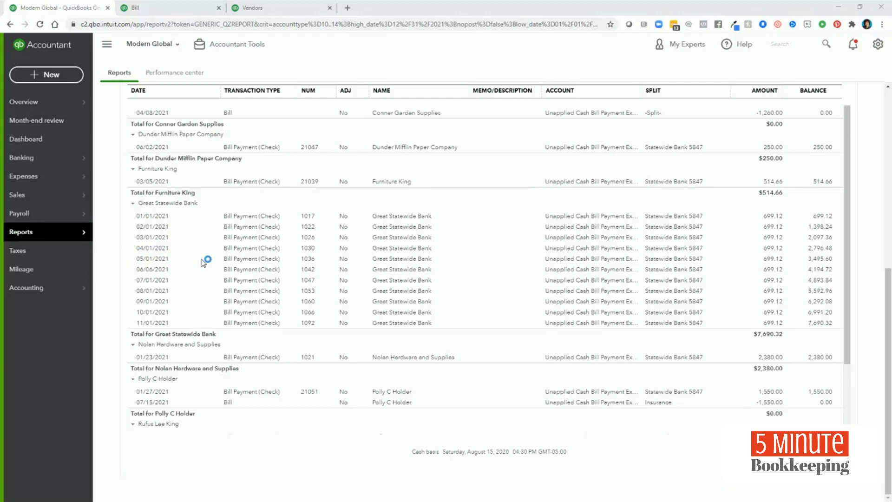